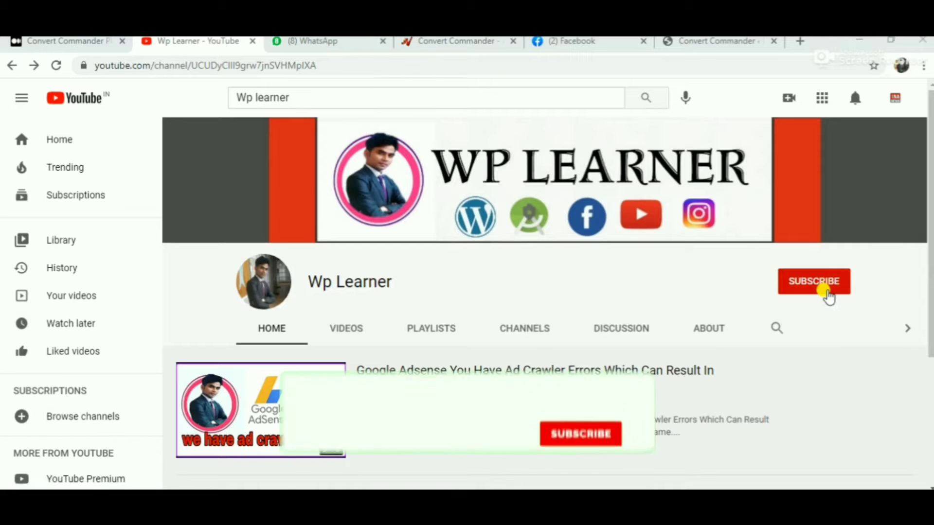
Subscribe to the Wp Learner channel and set its notifications to All
click(823, 292)
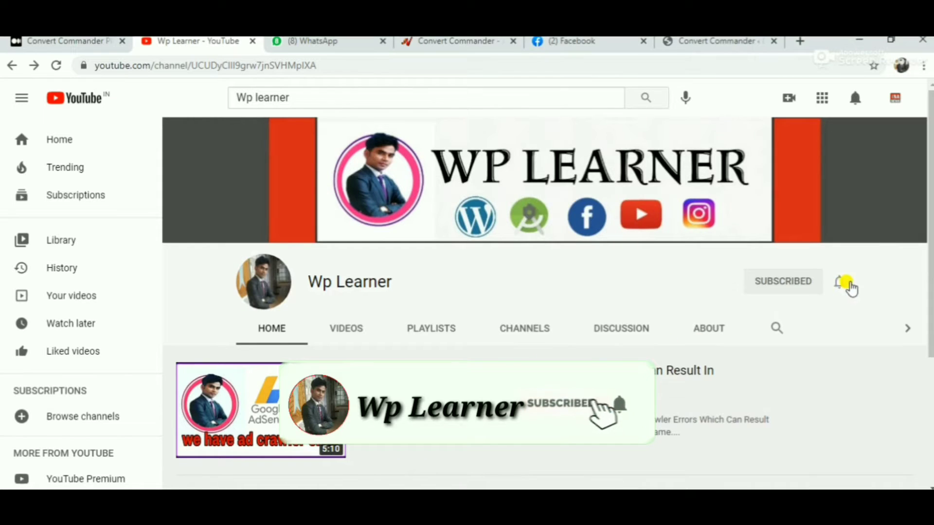
click(840, 283)
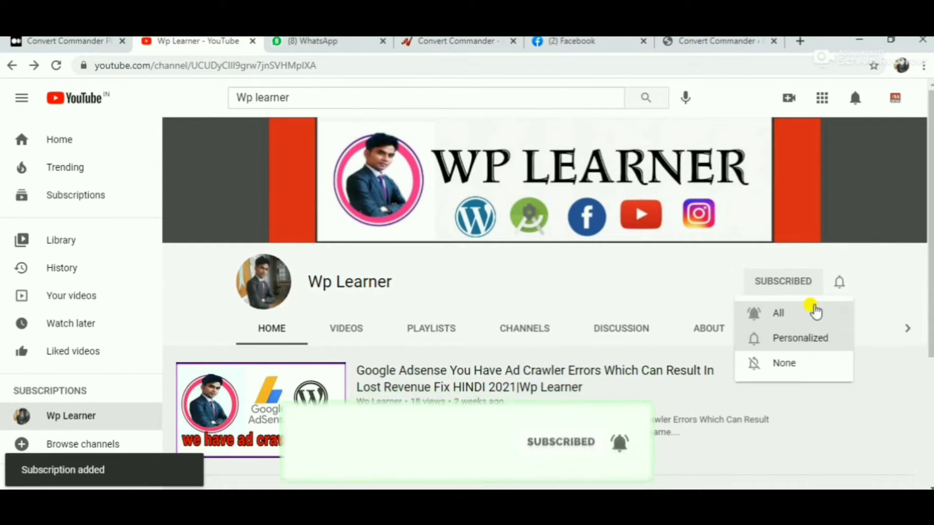
click(815, 309)
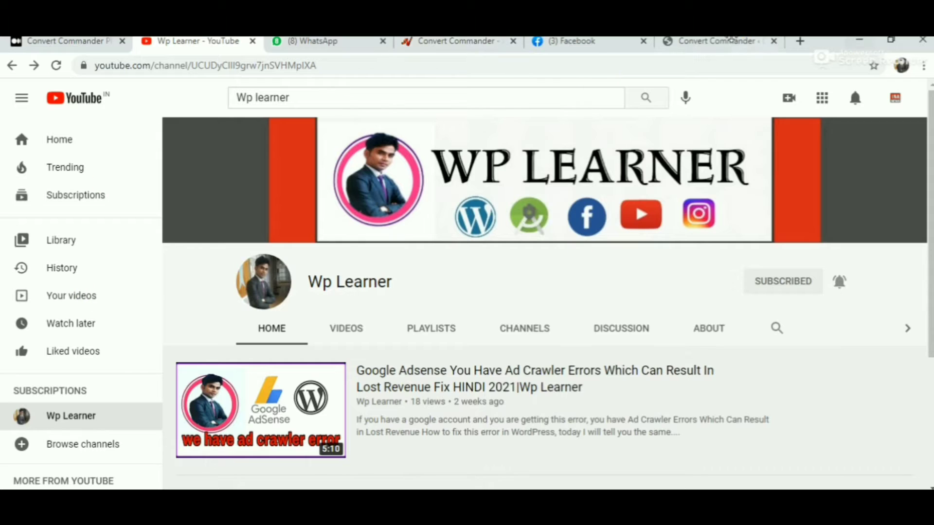
Switch to the WordPress admin, open the Convert Commander dashboard and review its subscriber statistics and email campaign cards
click(729, 41)
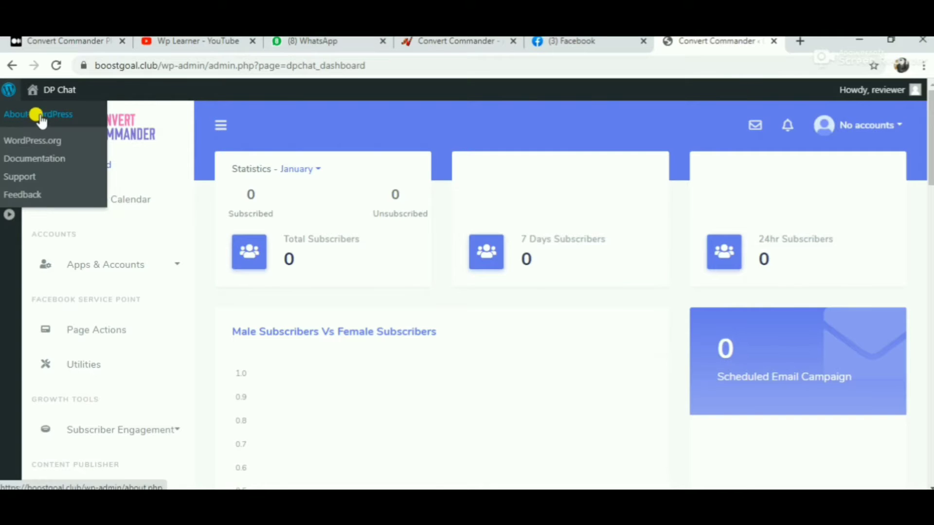
click(8, 121)
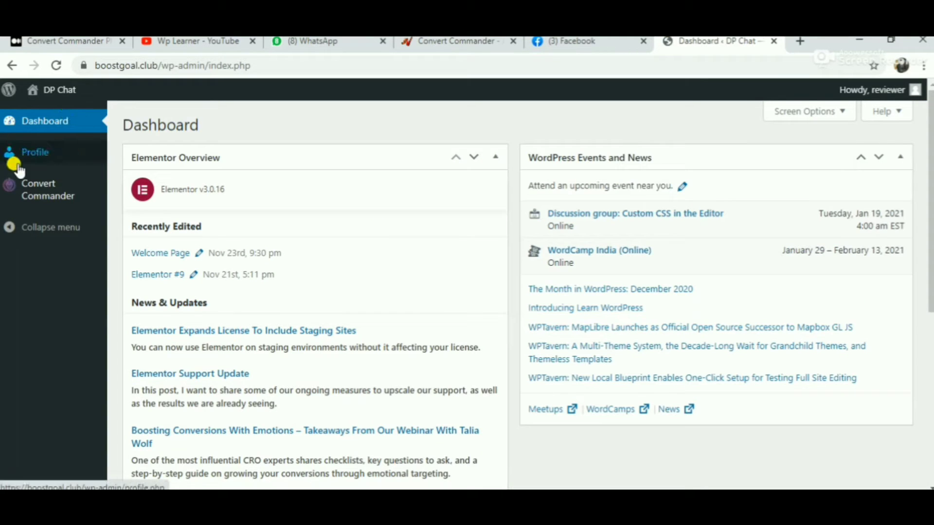
click(43, 195)
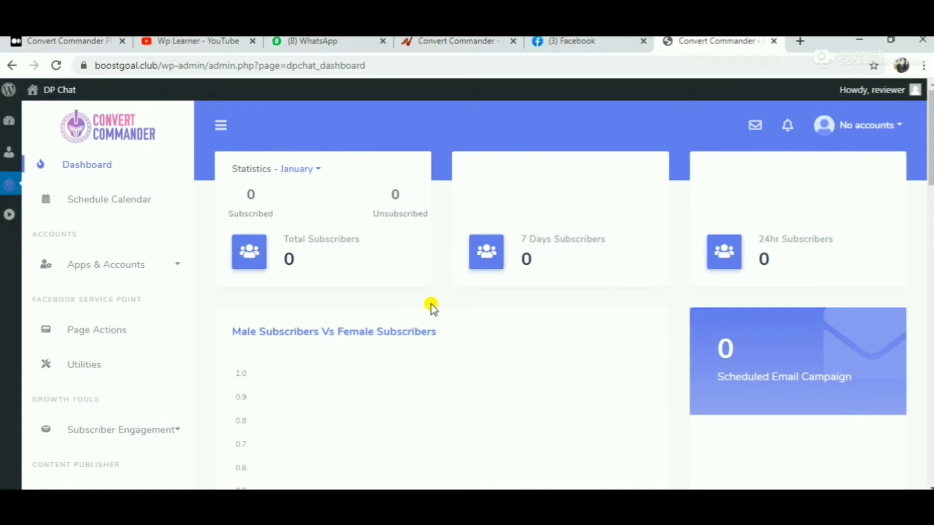
scroll(497, 292, down, 5)
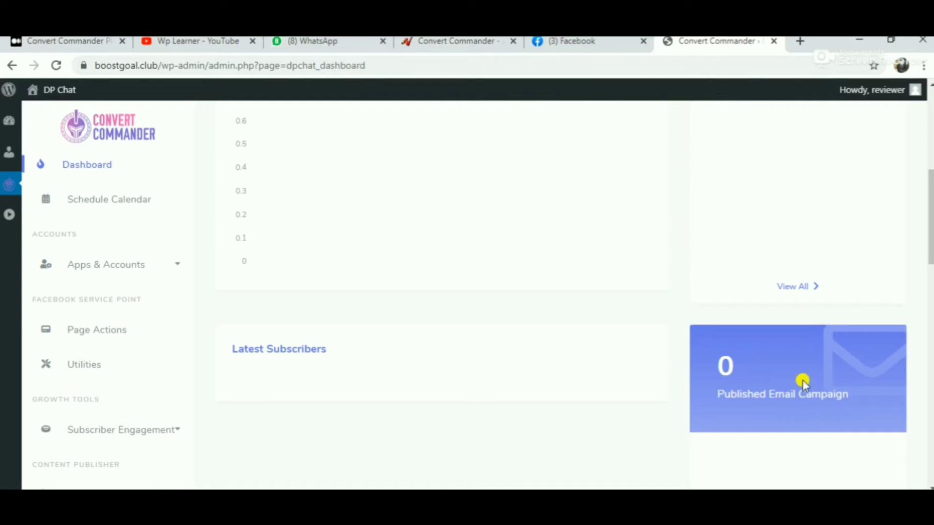
scroll(724, 360, down, 1)
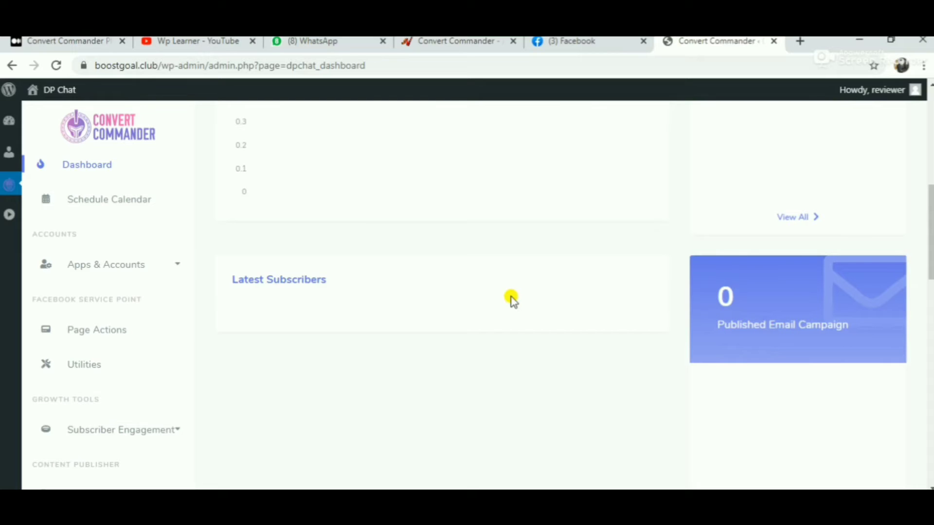
Open Convert Commander's Schedule Calendar and look through the January 2021 month view
click(86, 206)
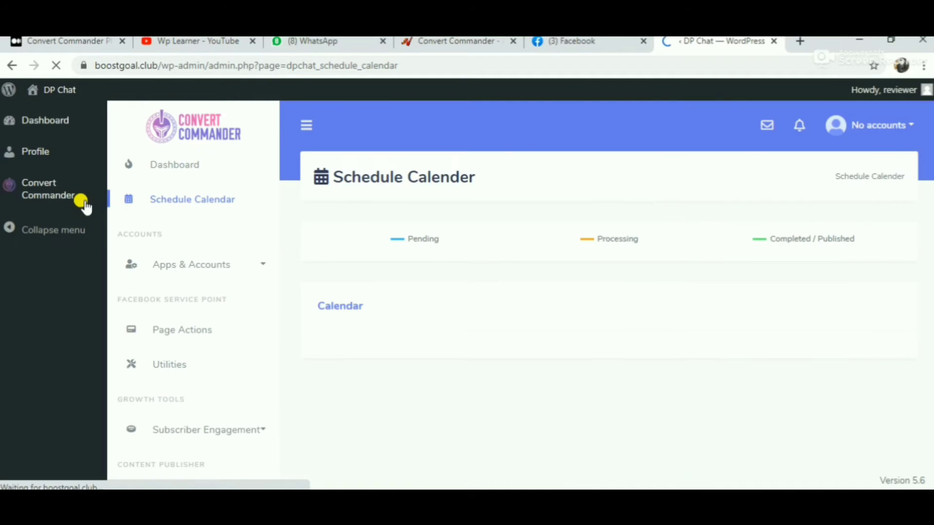
scroll(306, 206, down, 2)
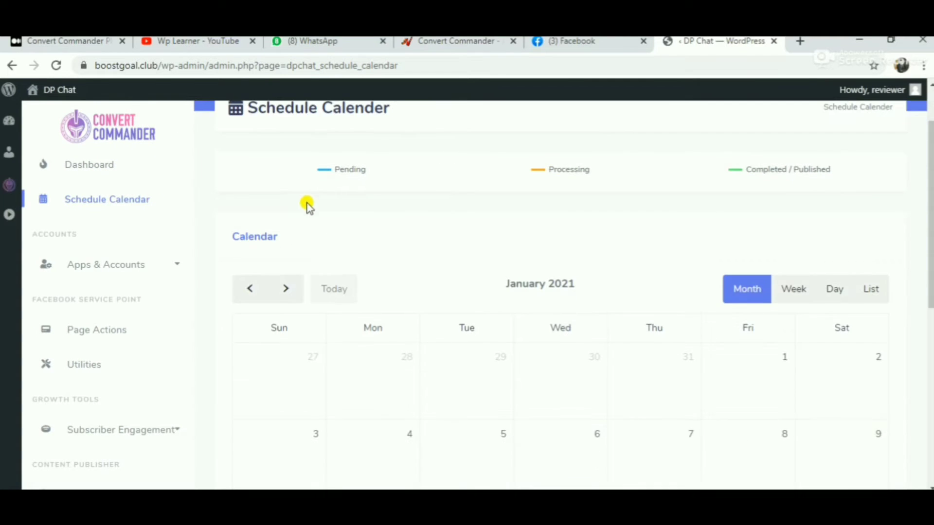
scroll(331, 213, up, 2)
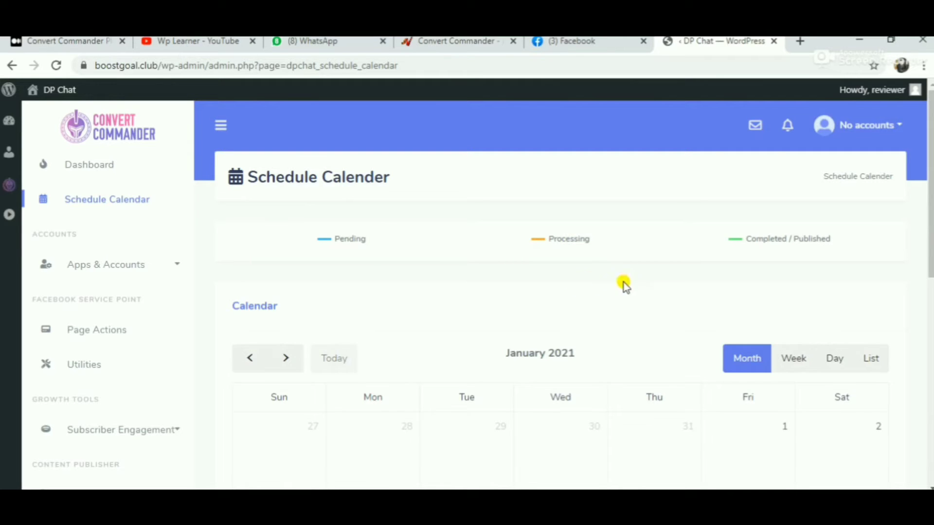
scroll(633, 286, down, 3)
scroll(725, 319, down, 3)
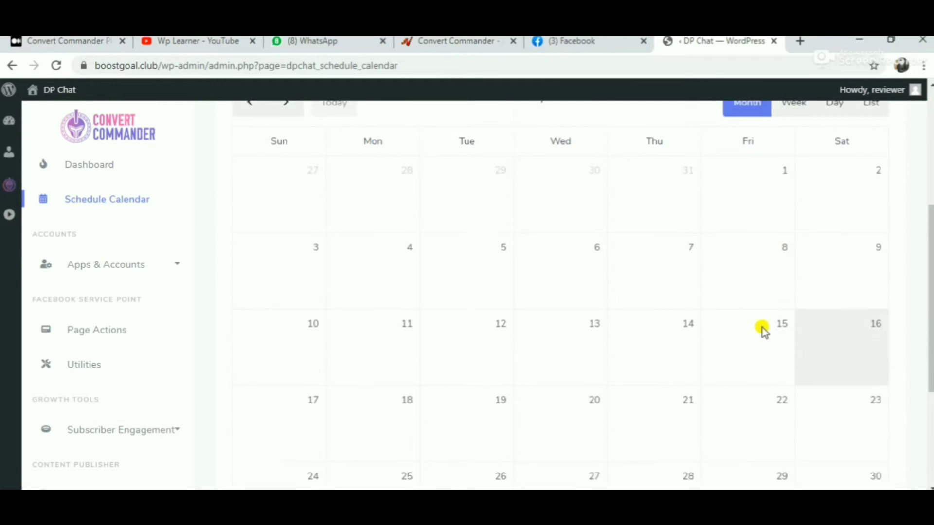
scroll(652, 319, up, 3)
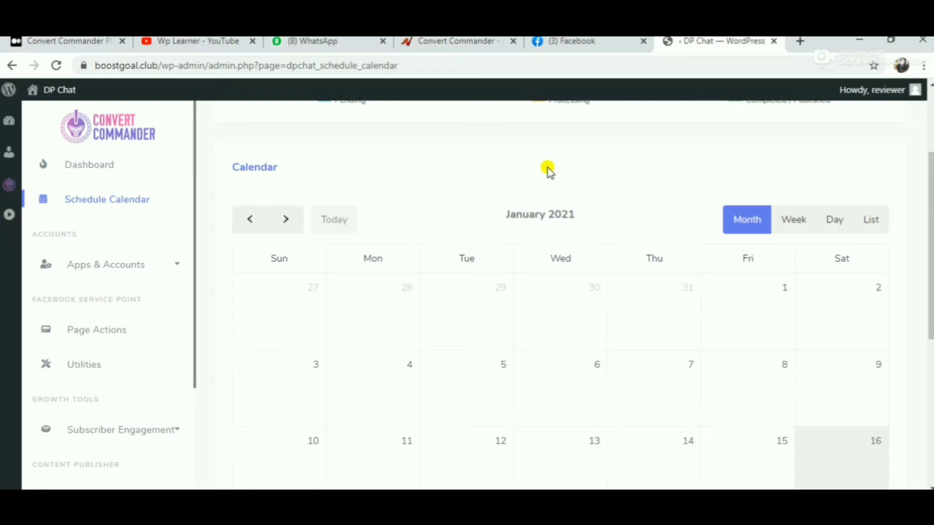
scroll(633, 234, down, 2)
scroll(700, 254, down, 3)
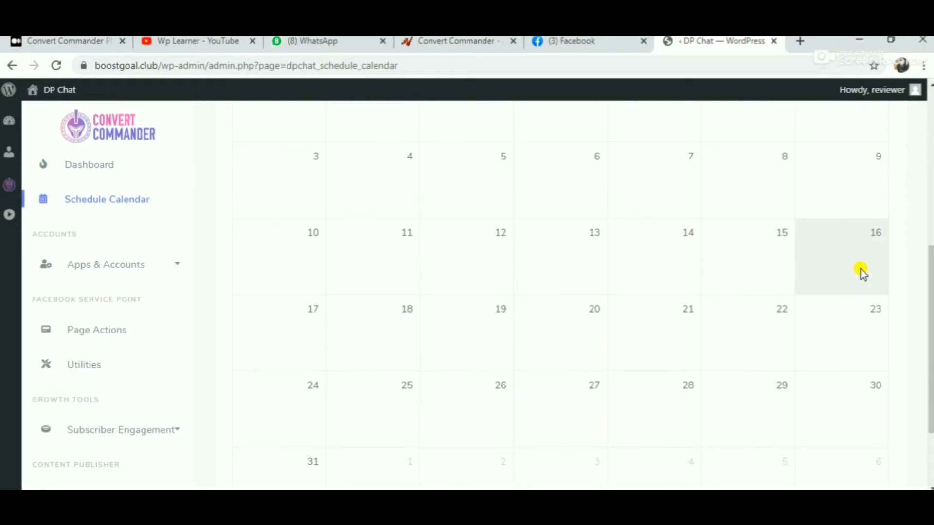
scroll(195, 278, up, 2)
scroll(73, 268, up, 2)
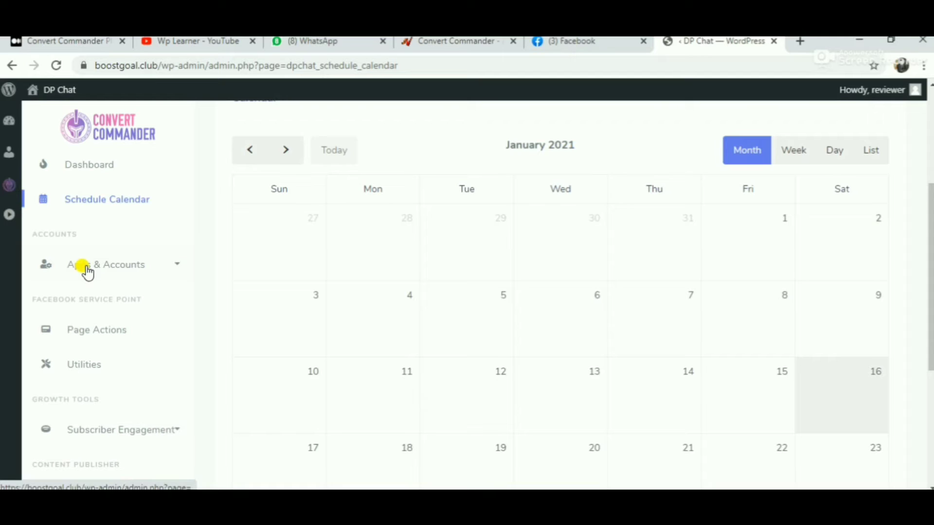
Expand Apps & Accounts to view the account import and account list options
scroll(88, 272, up, 2)
click(88, 271)
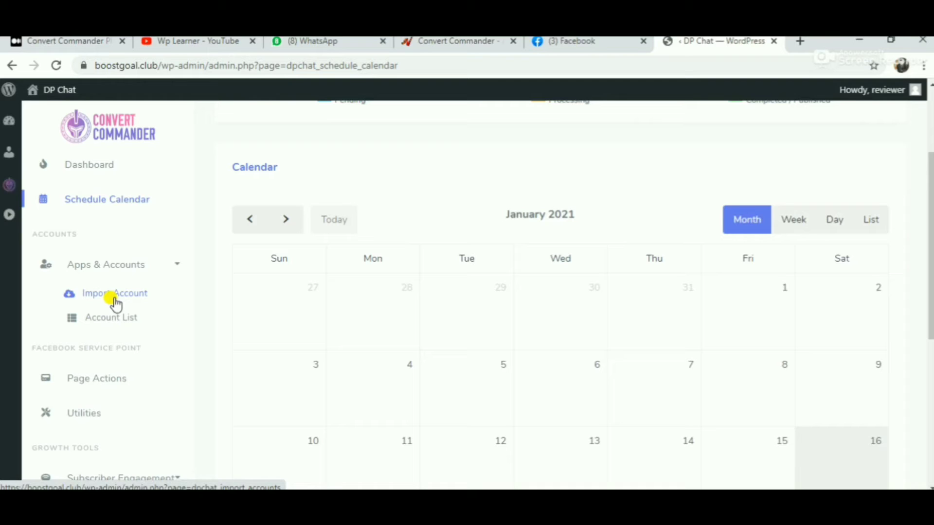
scroll(111, 314, down, 1)
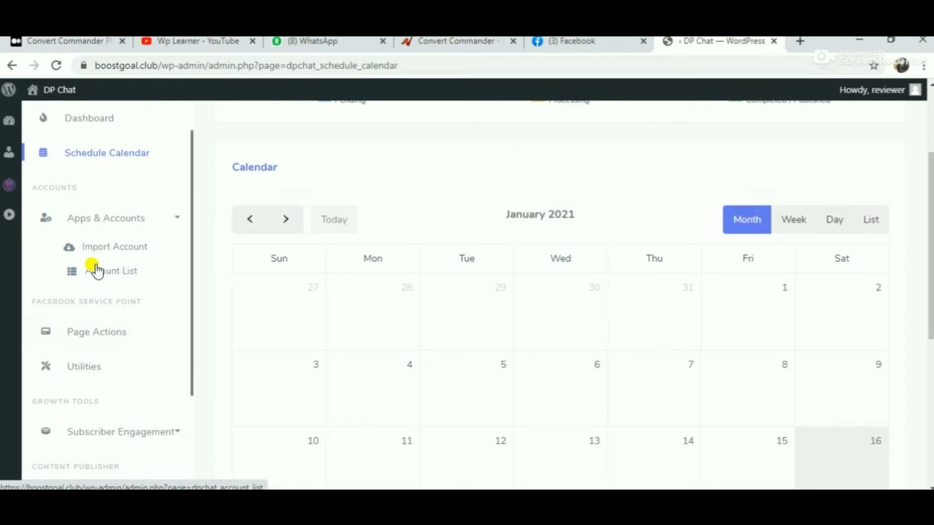
scroll(101, 272, down, 1)
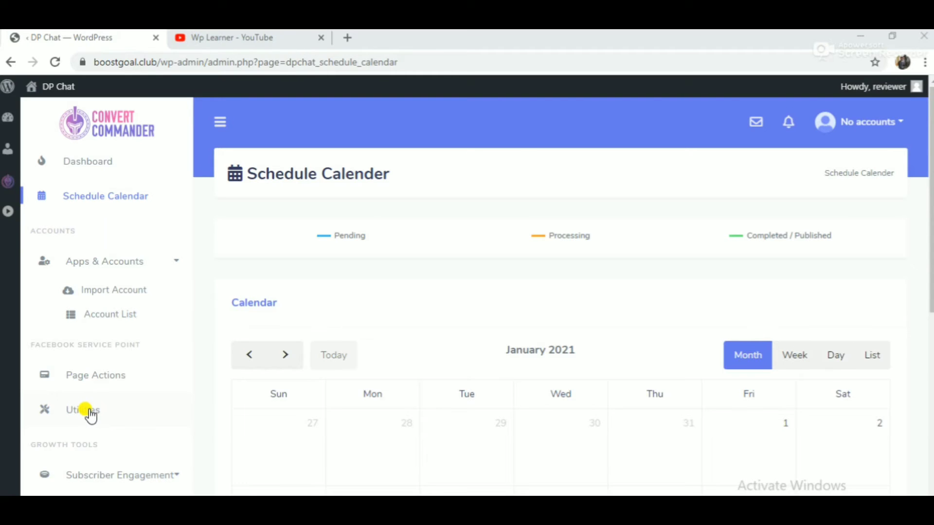
Open the Website Comparison tool in Utilities and inspect its website and competitor website fields
click(89, 412)
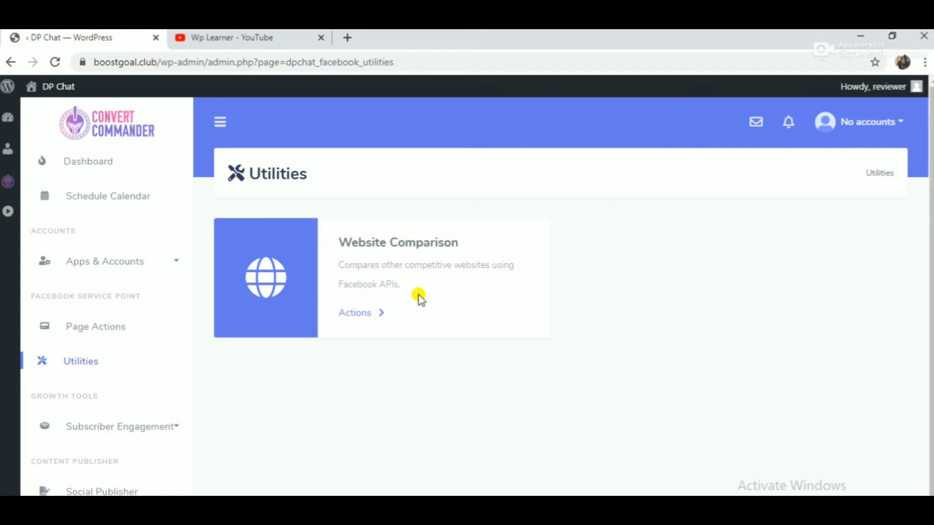
click(353, 318)
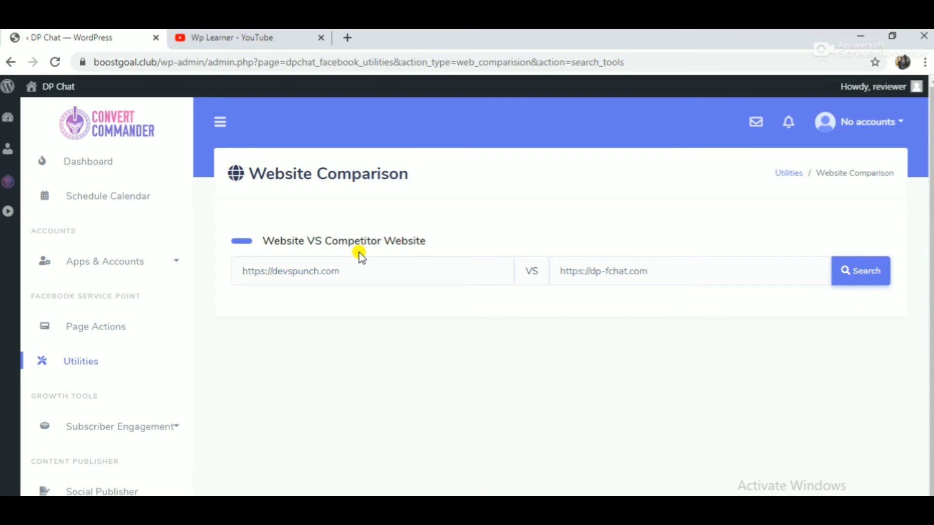
click(315, 271)
click(651, 267)
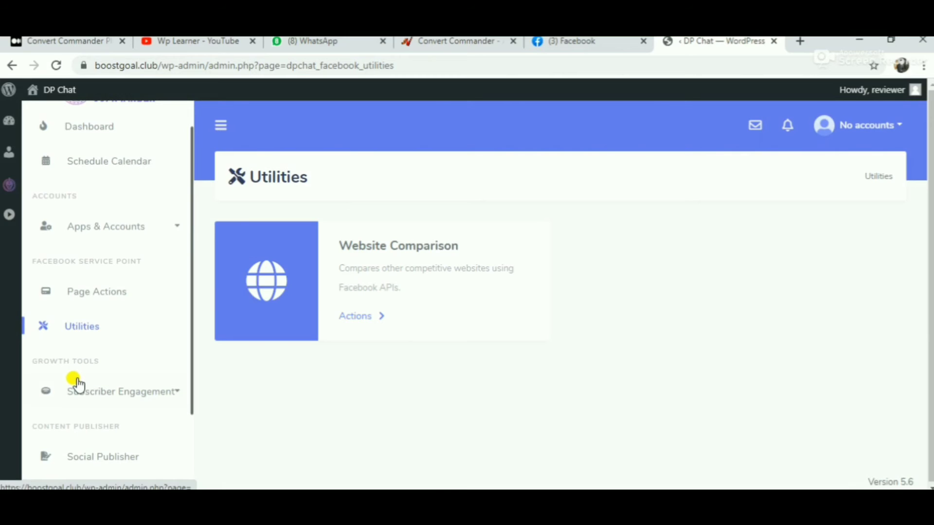
Look through the Growth Tools section and toggle the Subscriber Engagement options
scroll(69, 389, down, 1)
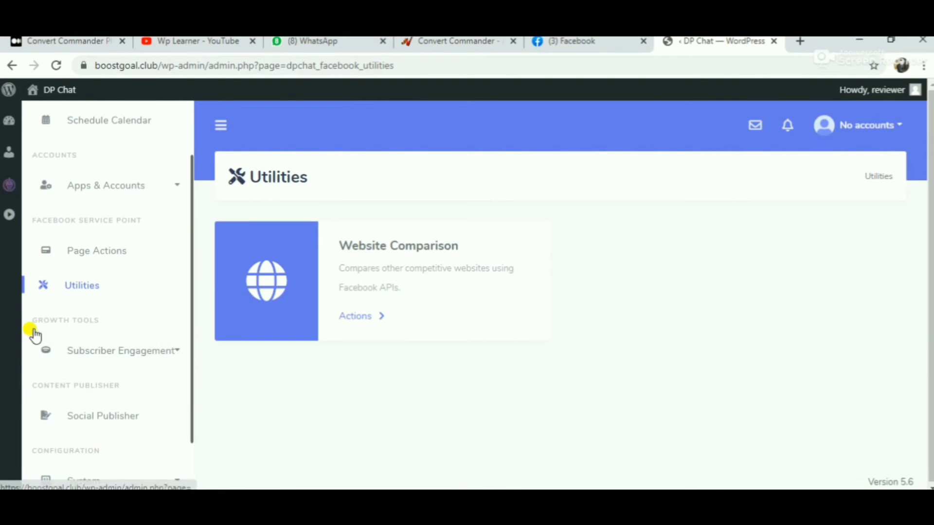
scroll(49, 346, down, 1)
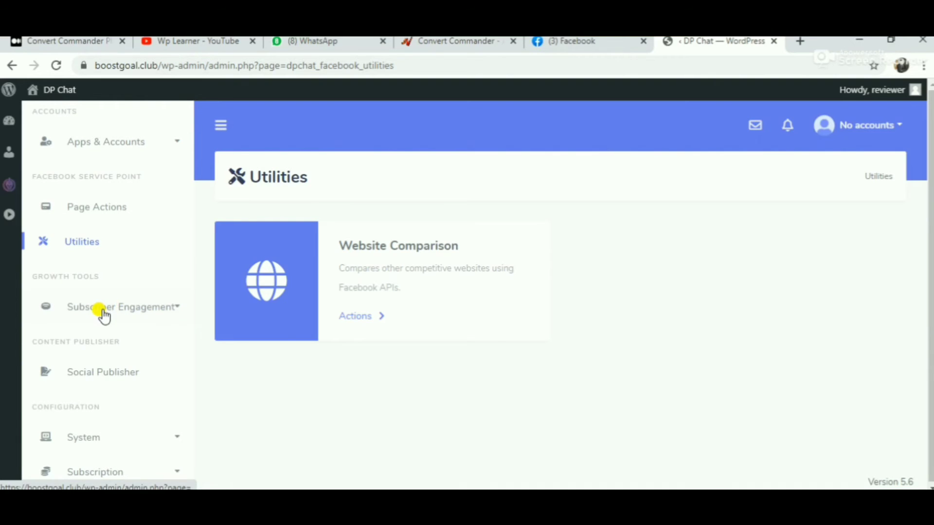
click(172, 312)
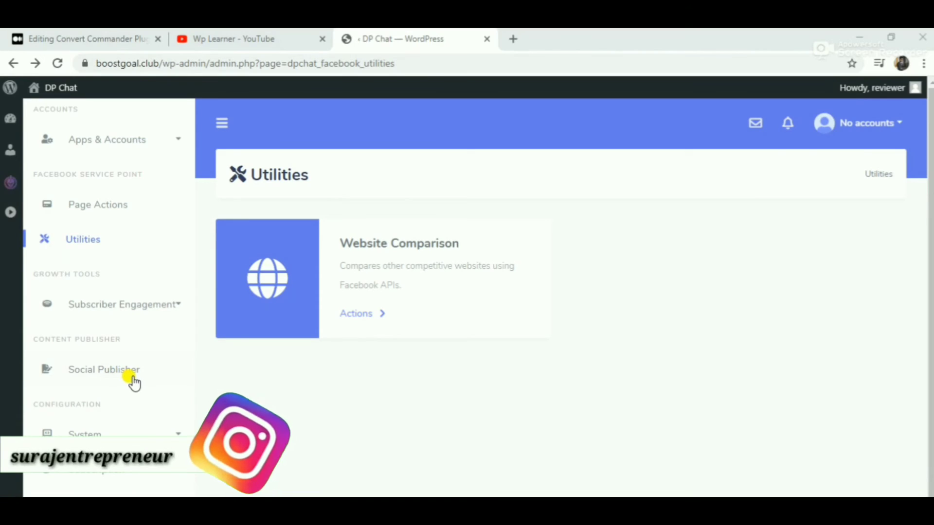
Expand the System and Subscription groups under Configuration to view their options
scroll(117, 388, down, 1)
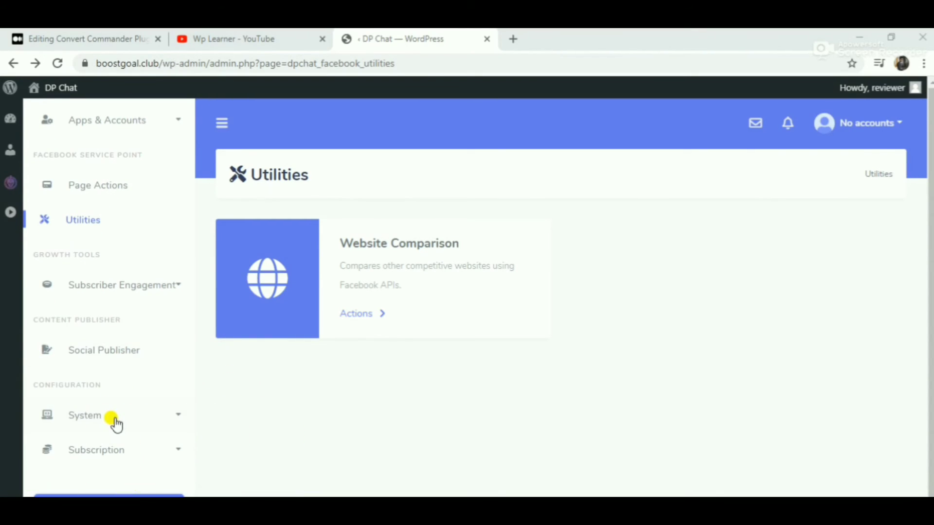
click(171, 423)
scroll(138, 425, down, 1)
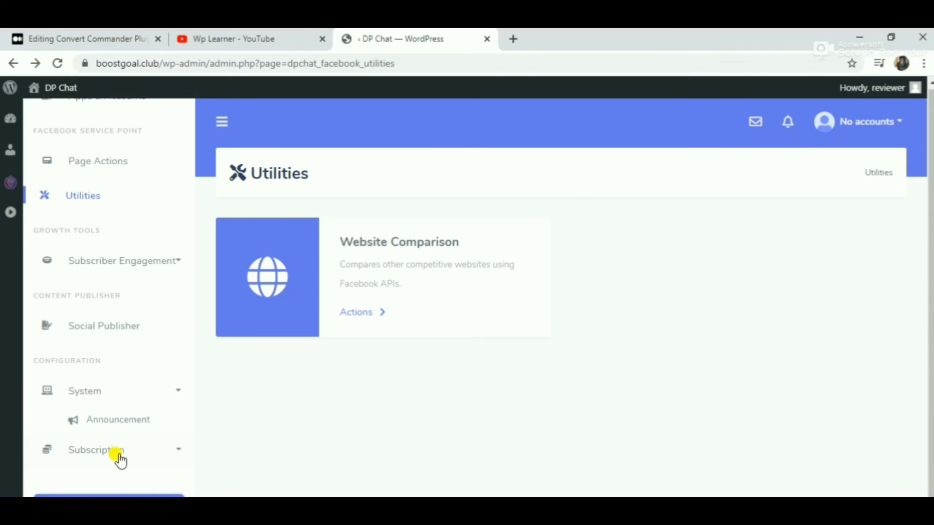
click(156, 456)
scroll(155, 458, down, 2)
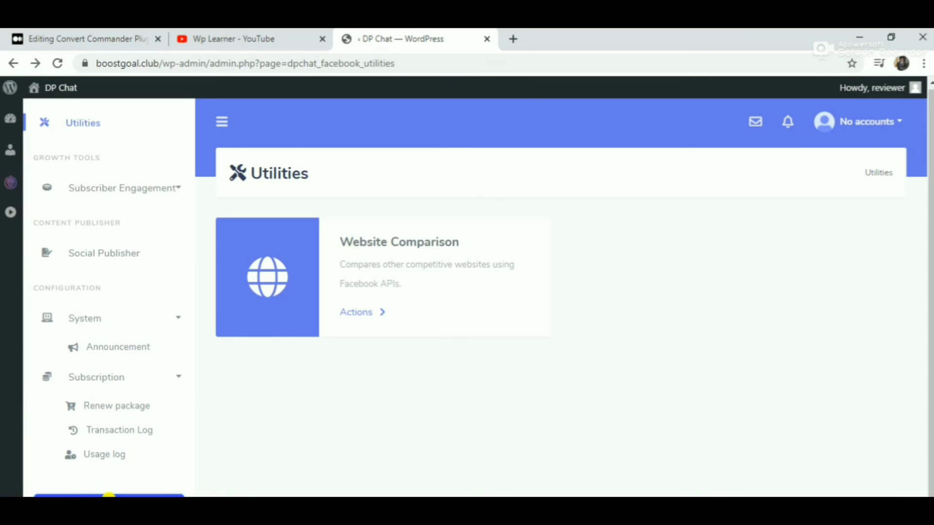
Open the Support Desk and examine its ticket status filters, ticket list and reply editor
click(110, 495)
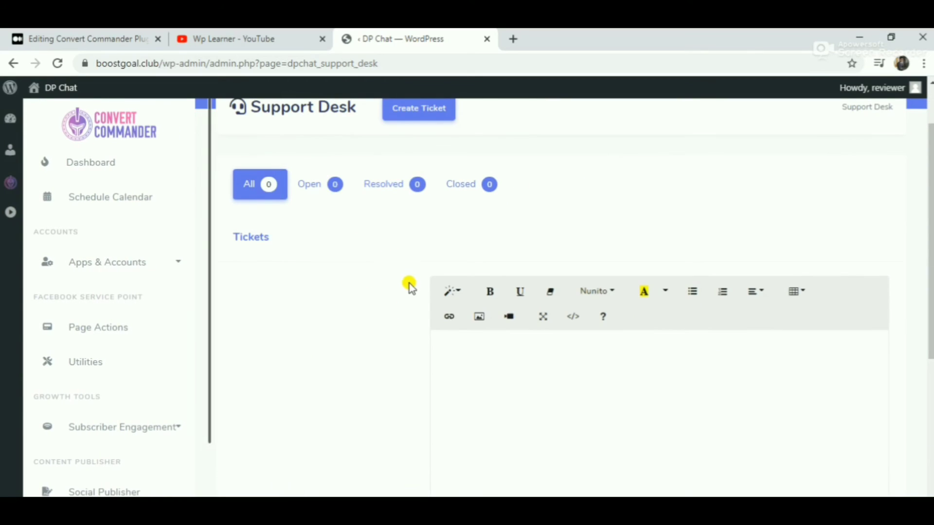
scroll(365, 267, down, 4)
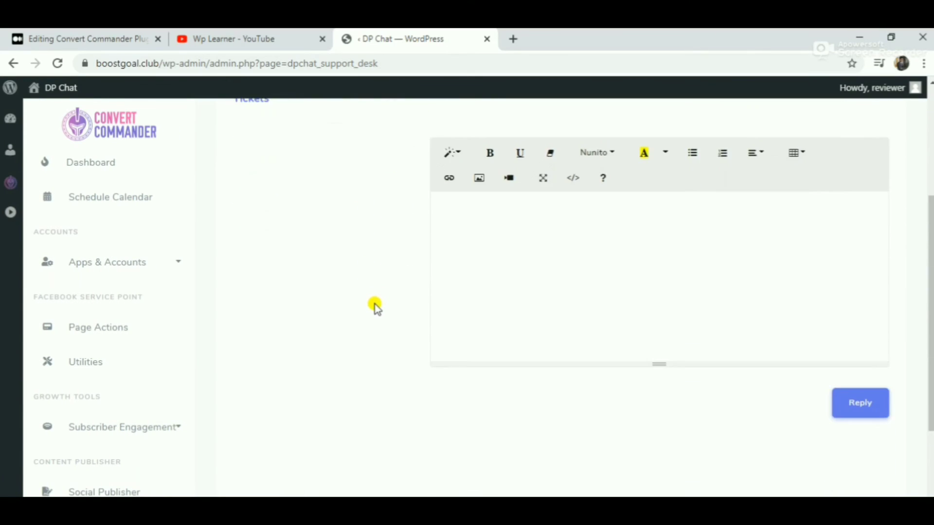
scroll(374, 306, up, 4)
scroll(559, 373, down, 1)
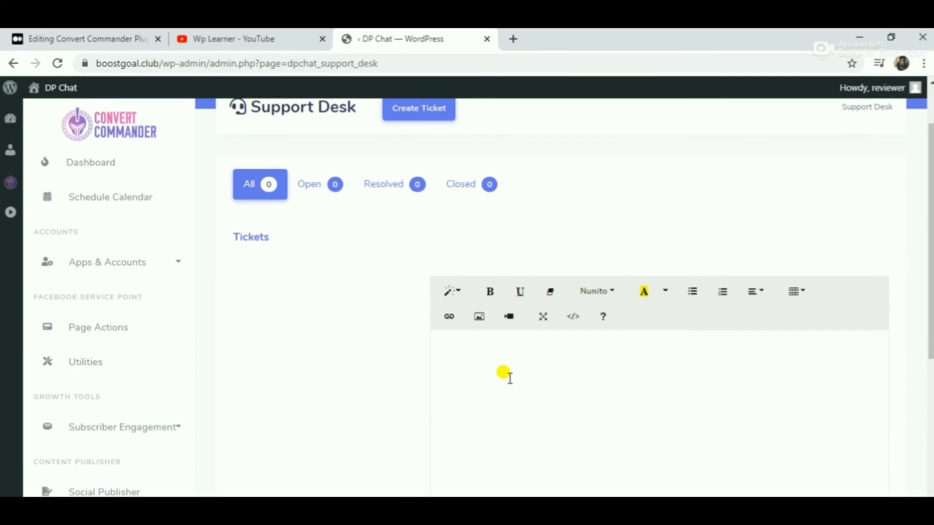
scroll(506, 376, down, 2)
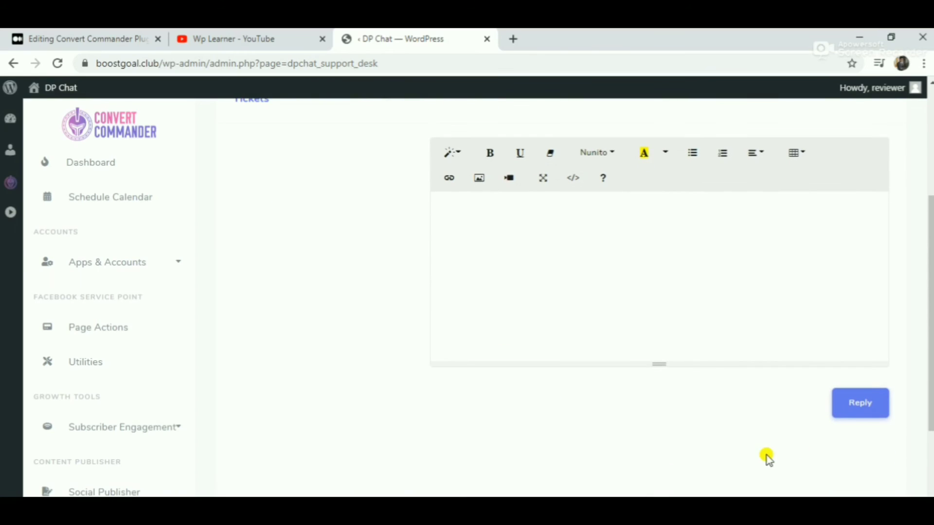
scroll(494, 358, up, 3)
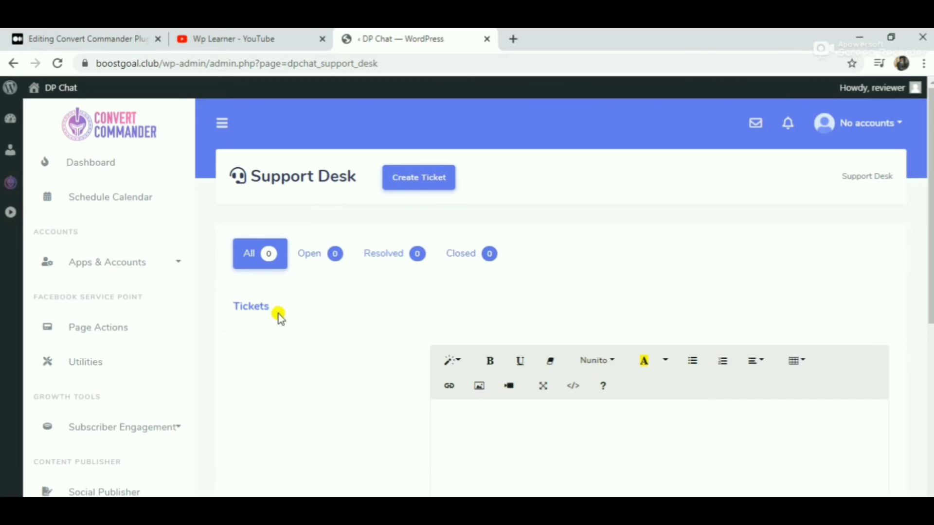
scroll(331, 283, down, 1)
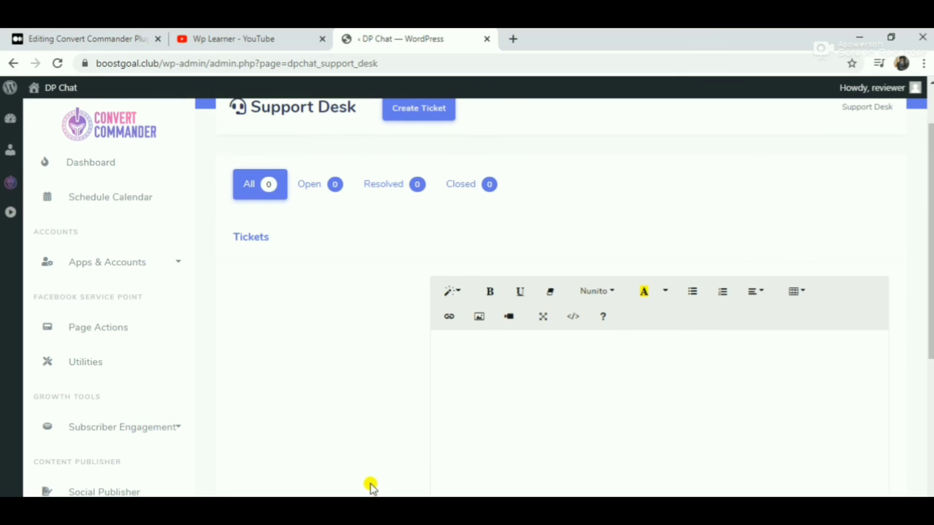
click(372, 506)
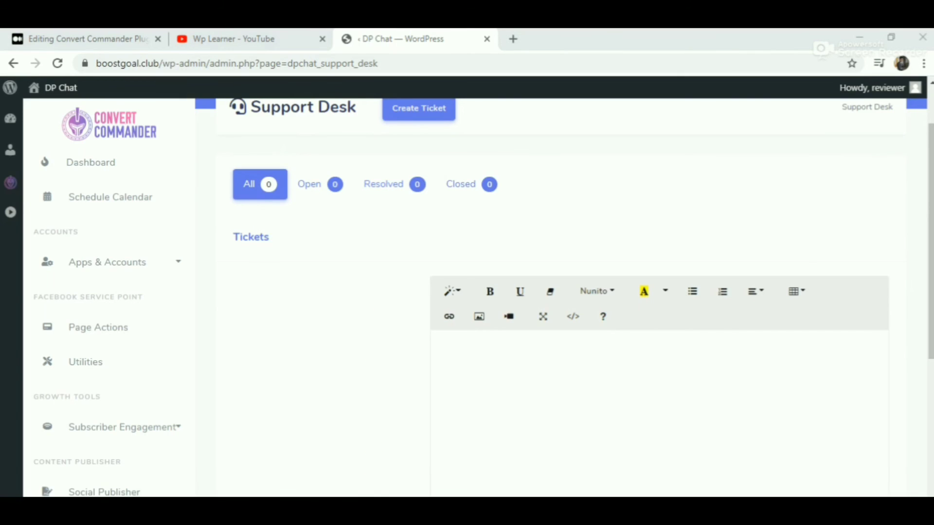